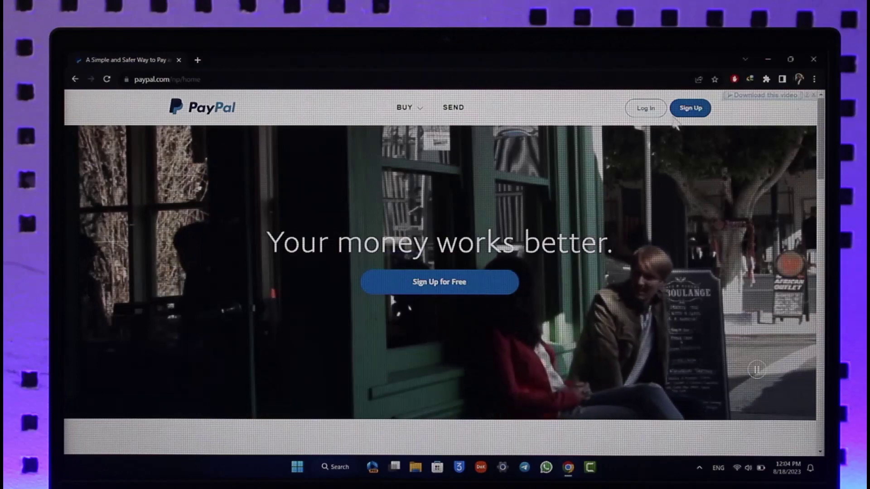
Reach the password-help page from Log In with the account email carried over
left_click(646, 107)
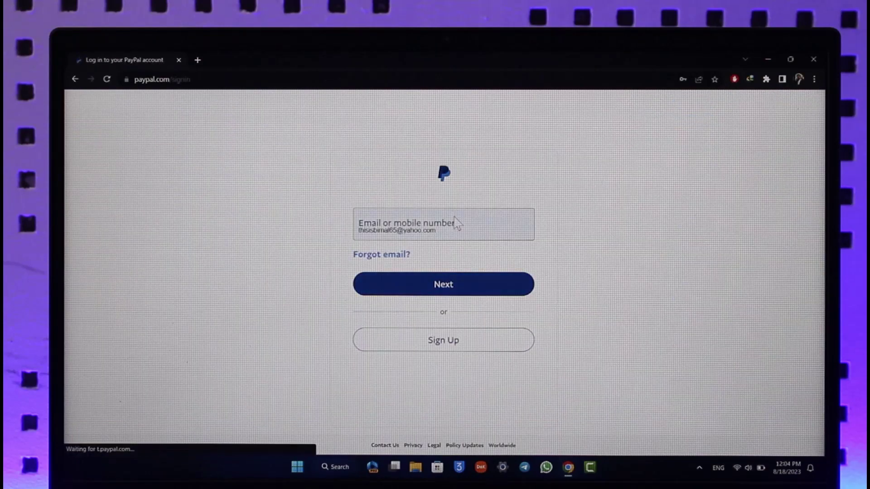
left_click(467, 286)
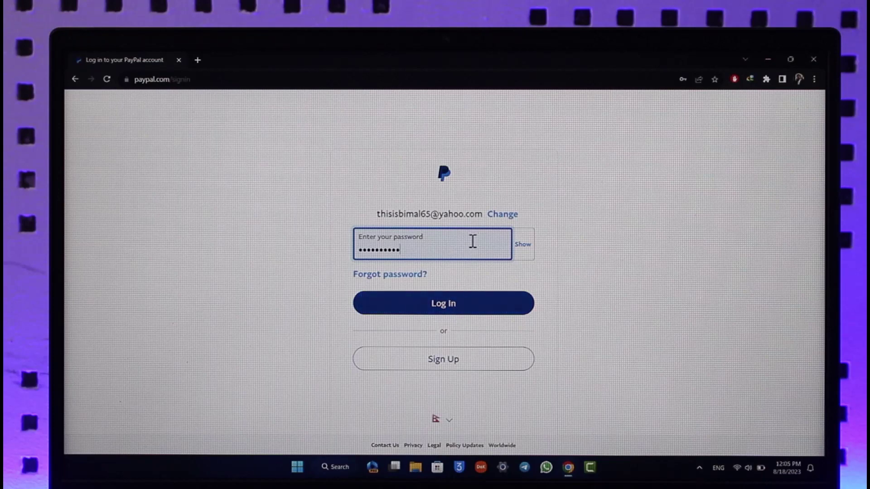
left_click(391, 277)
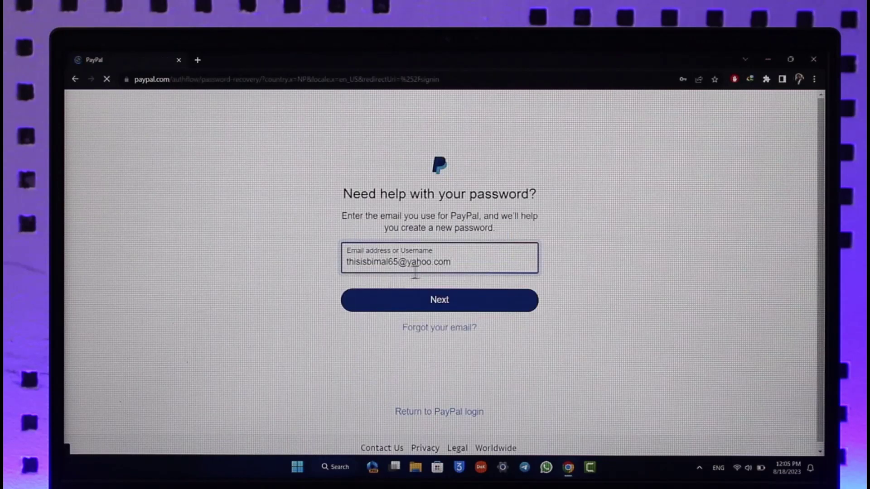
Continue from 'Need help with your password?' to the Quick security check
left_click(461, 303)
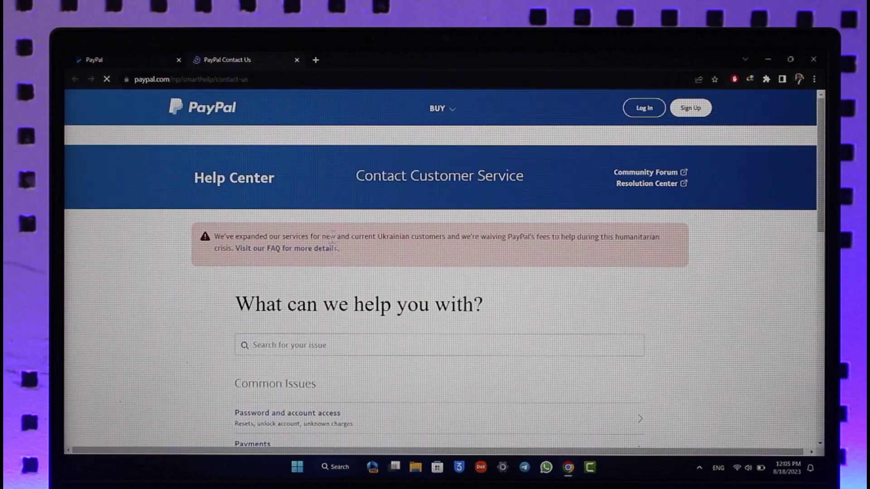
scroll(336, 269, "down", 2)
scroll(367, 307, "down", 1)
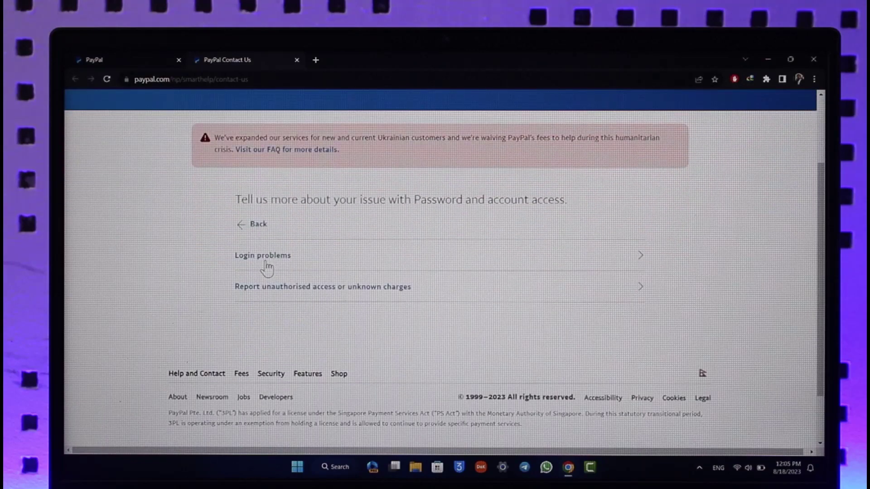
Choose 'Login problems' as the issue under Password and account access
left_click(267, 259)
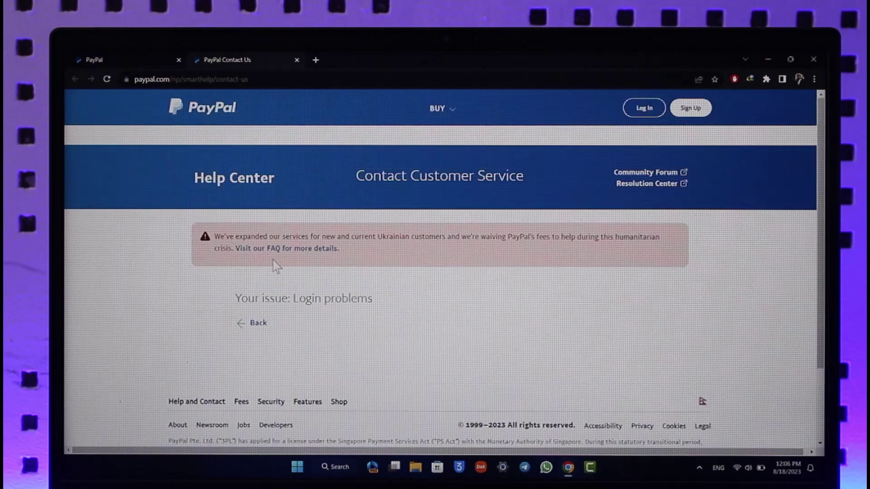
scroll(303, 284, "down", 2)
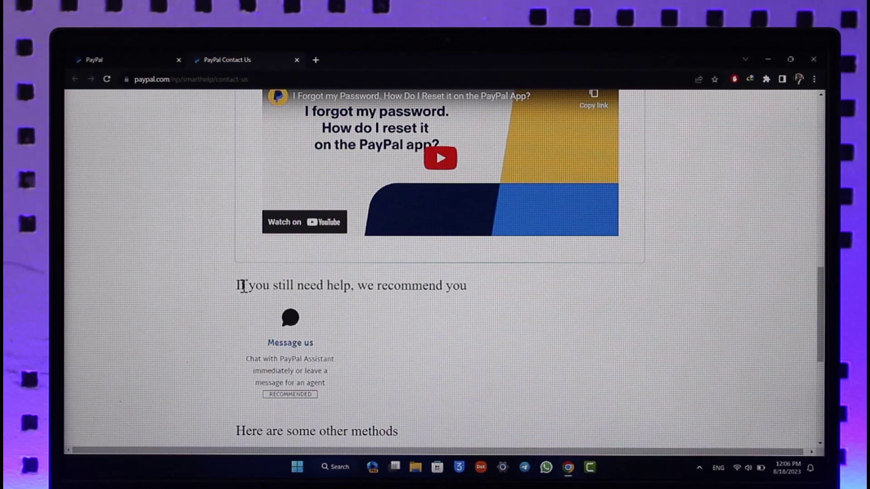
Reach the Message Us options after clearing stray text selections on the help page
left_click_drag(469, 285, 242, 286)
left_click(449, 306)
left_click_drag(263, 360, 331, 389)
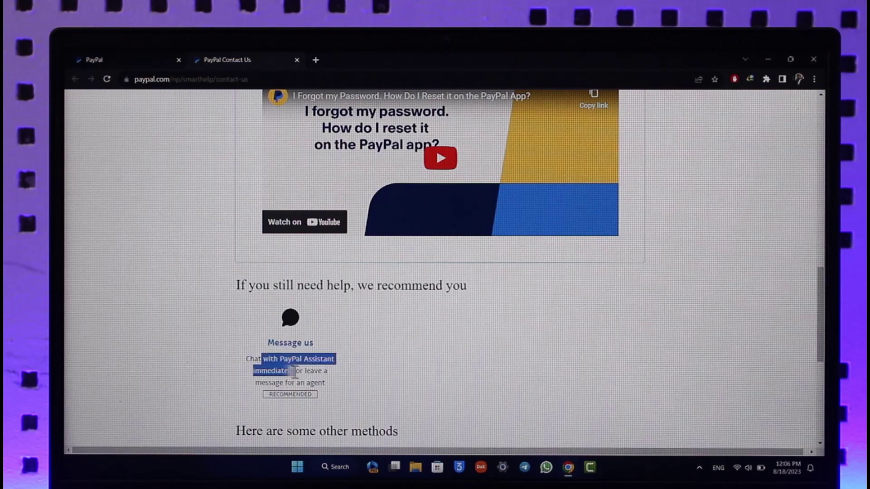
left_click(330, 389)
left_click_drag(257, 360, 329, 389)
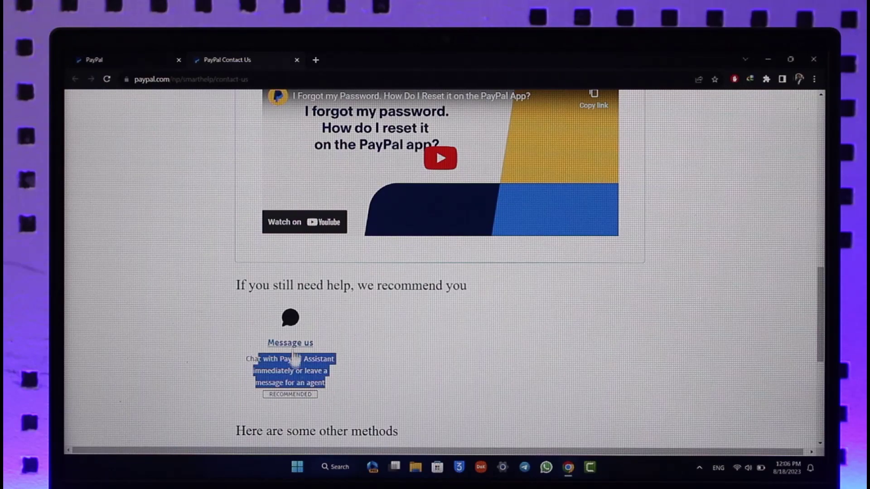
left_click(293, 354)
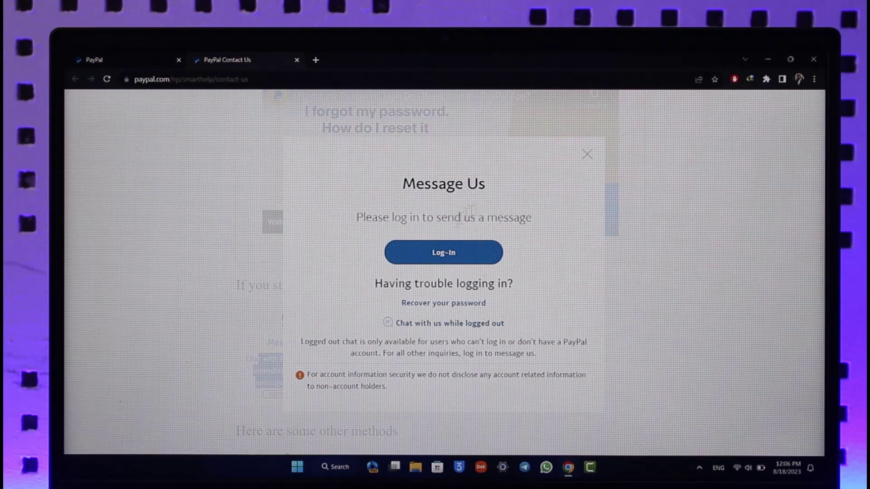
Start a live chat with support using 'Chat with us while logged out'
left_click(439, 327)
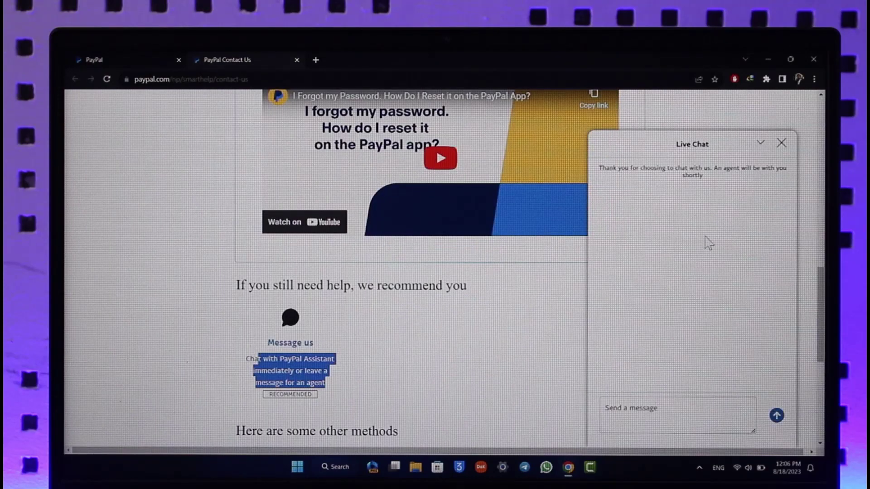
Send a first 'Hi' message to support in the Live Chat panel
left_click(659, 414)
type("Hi")
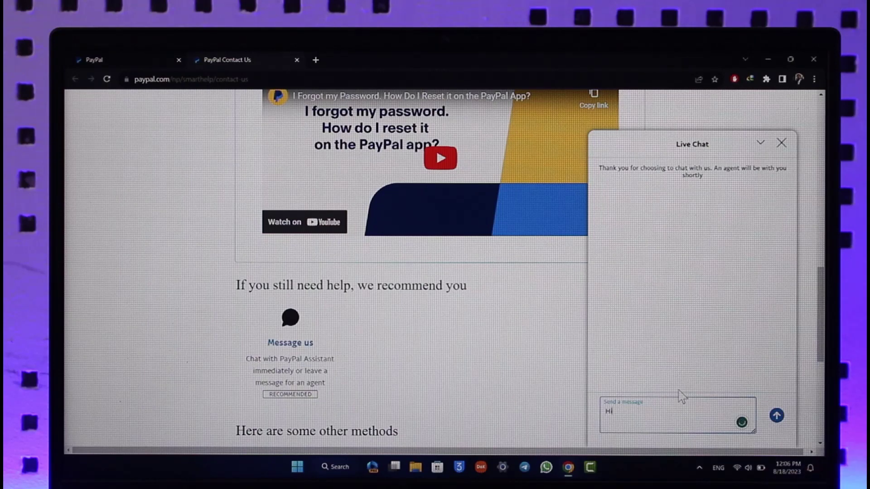
key("Return")
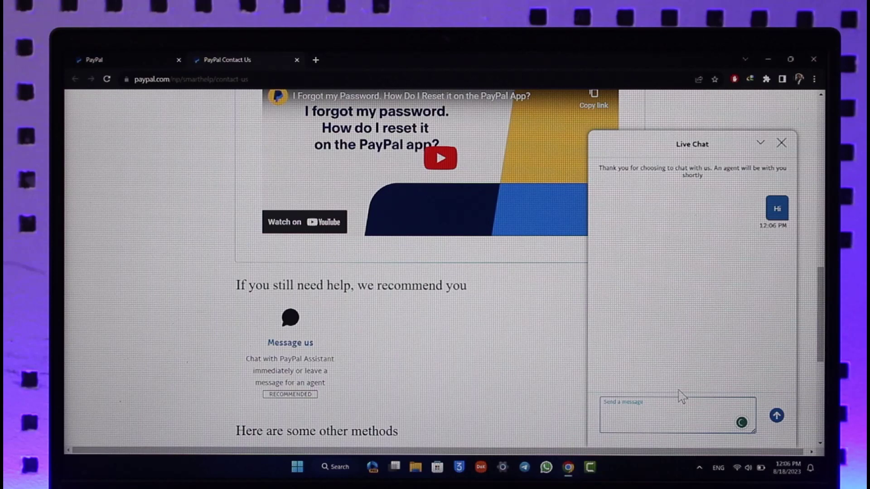